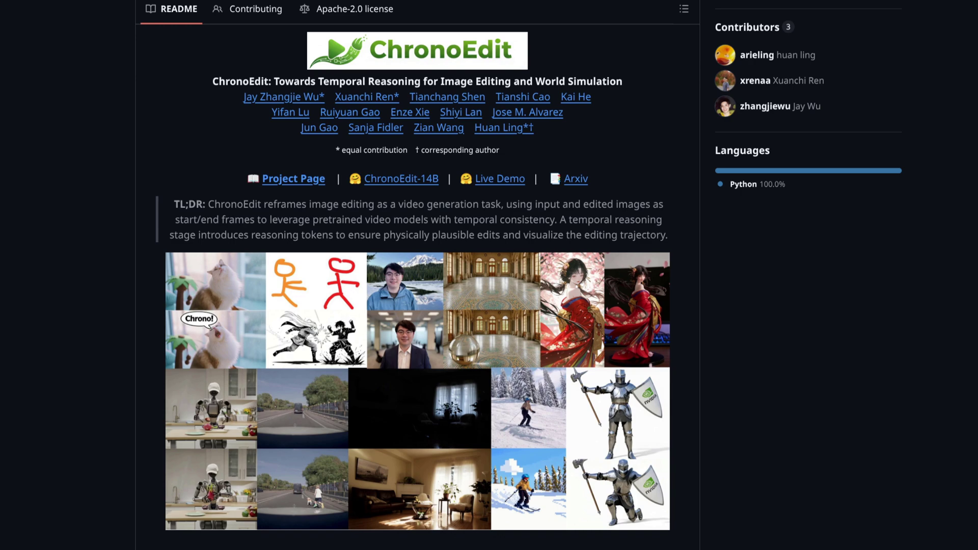
Scroll the ChronoEdit canvas to view the Loaders, Load Image and Generation Resolution groups.
scroll(418, 275, down, 3)
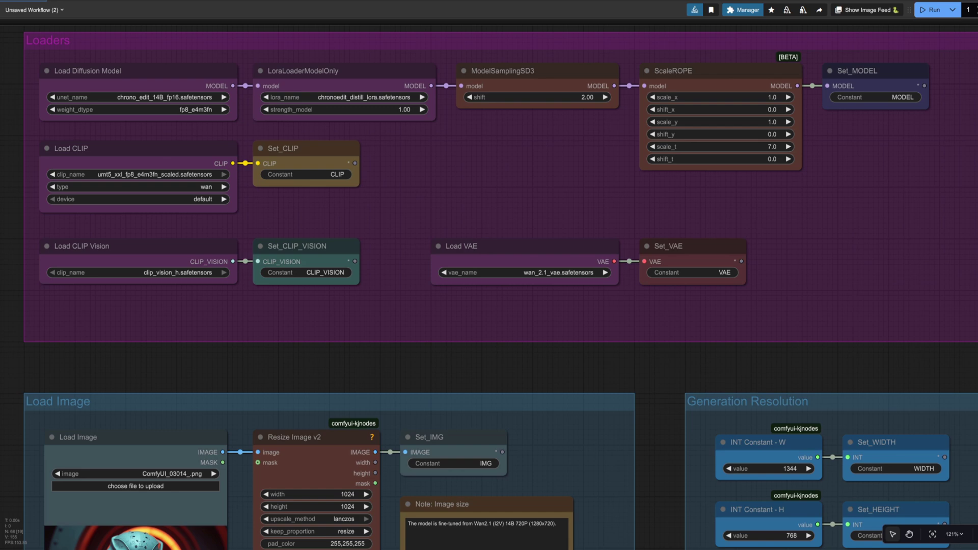
scroll(127, 137, up, 7)
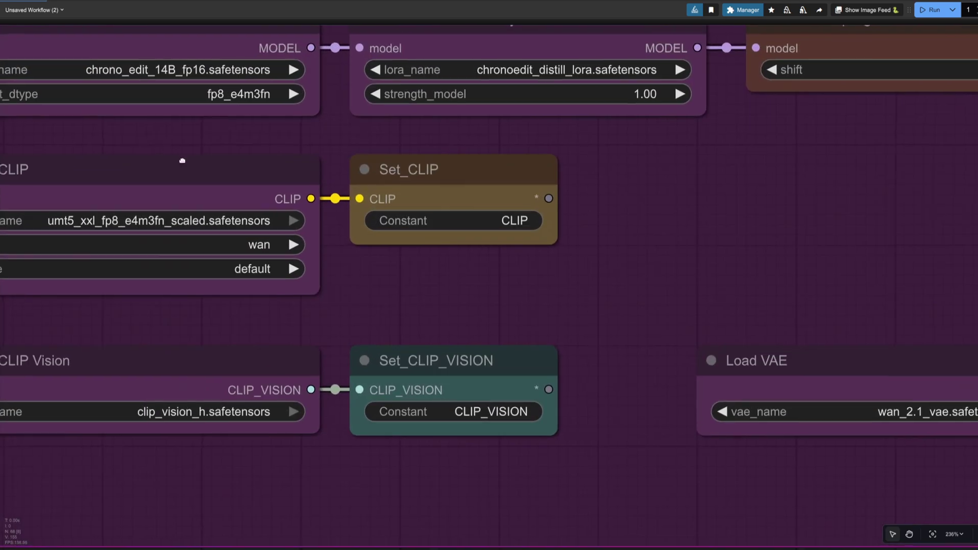
scroll(537, 300, up, 2)
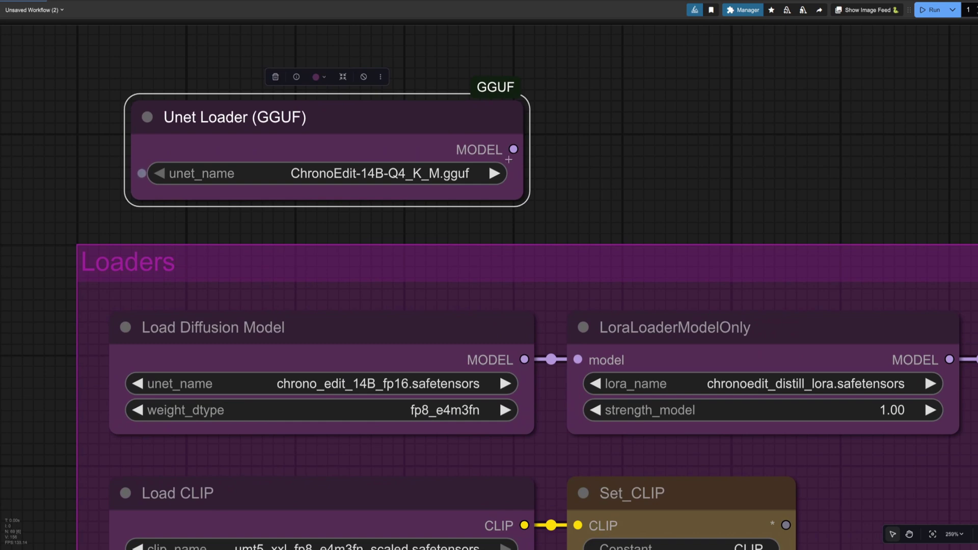
Connect the Unet Loader (GGUF) MODEL output to the LoraLoaderModelOnly model input.
drag(513, 150, 578, 360)
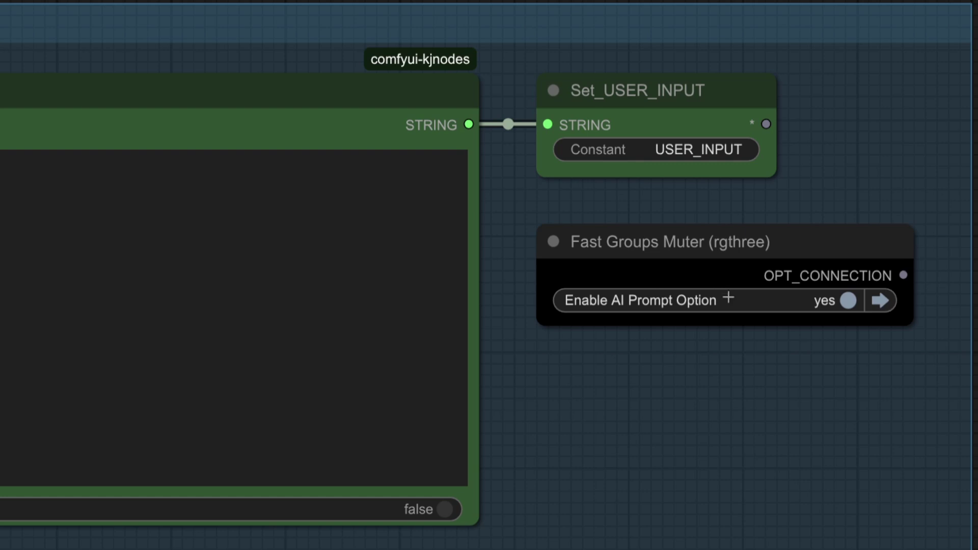
click(726, 302)
click(726, 302)
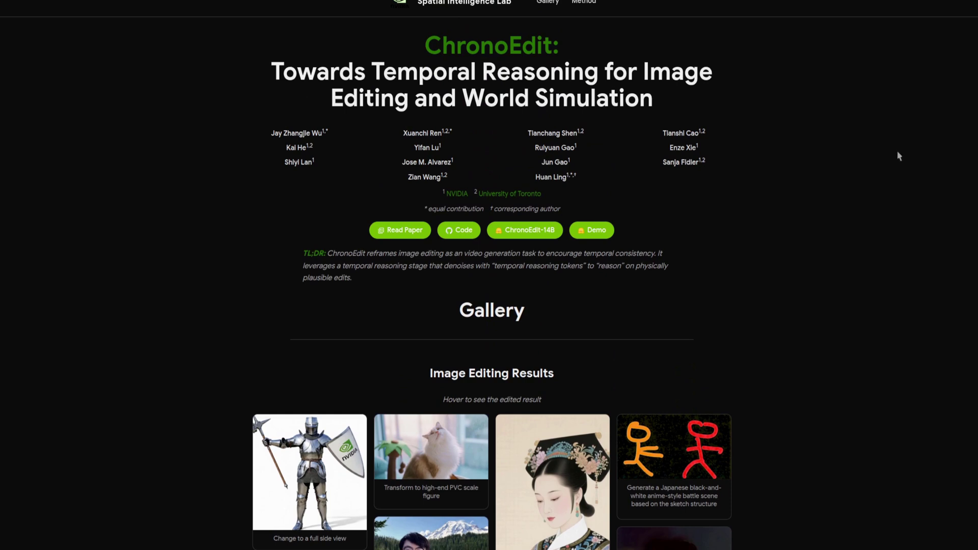
scroll(898, 156, down, 6)
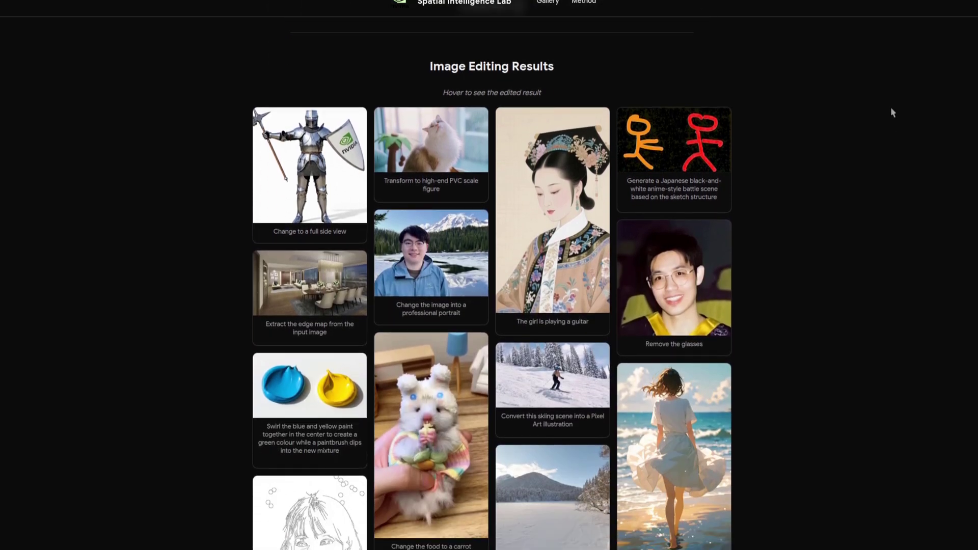
scroll(892, 112, down, 1)
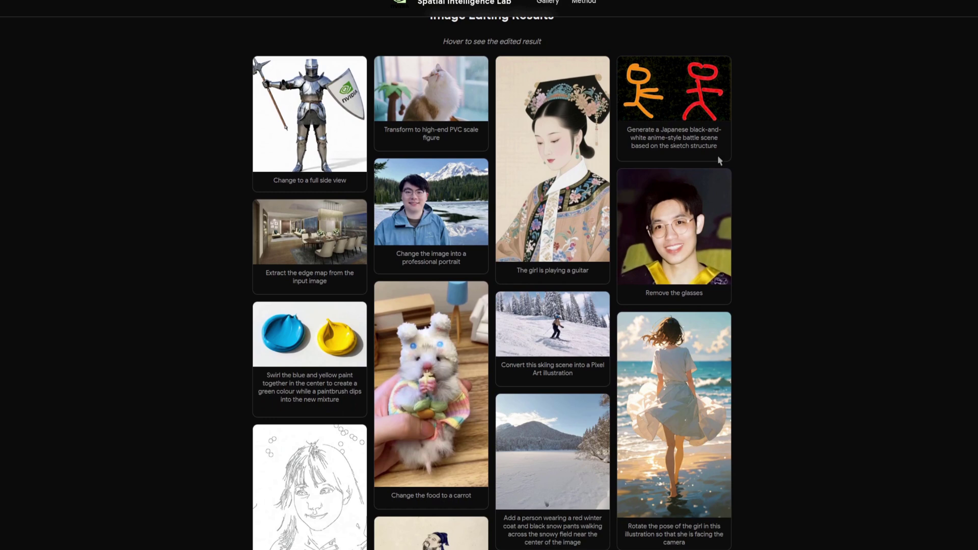
mouse_move(692, 129)
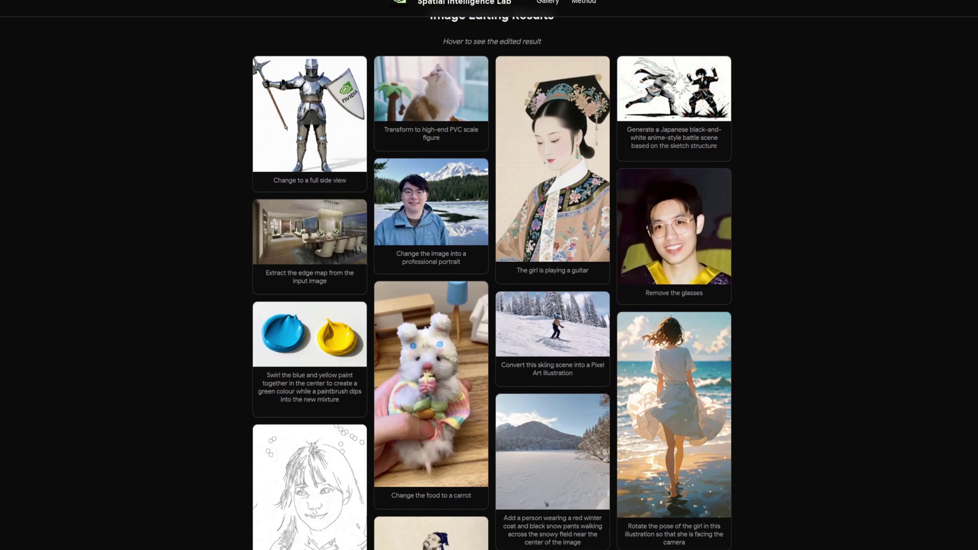
mouse_move(681, 222)
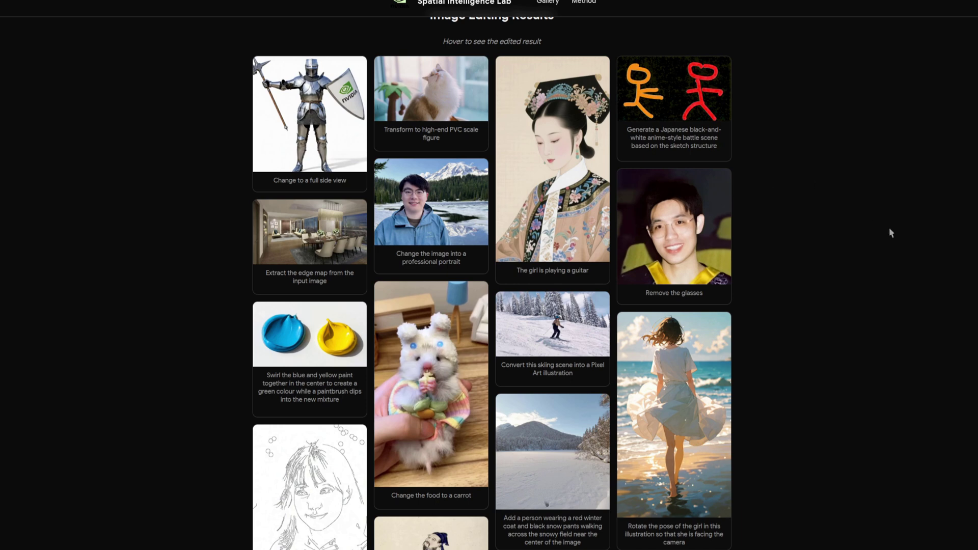
mouse_move(659, 345)
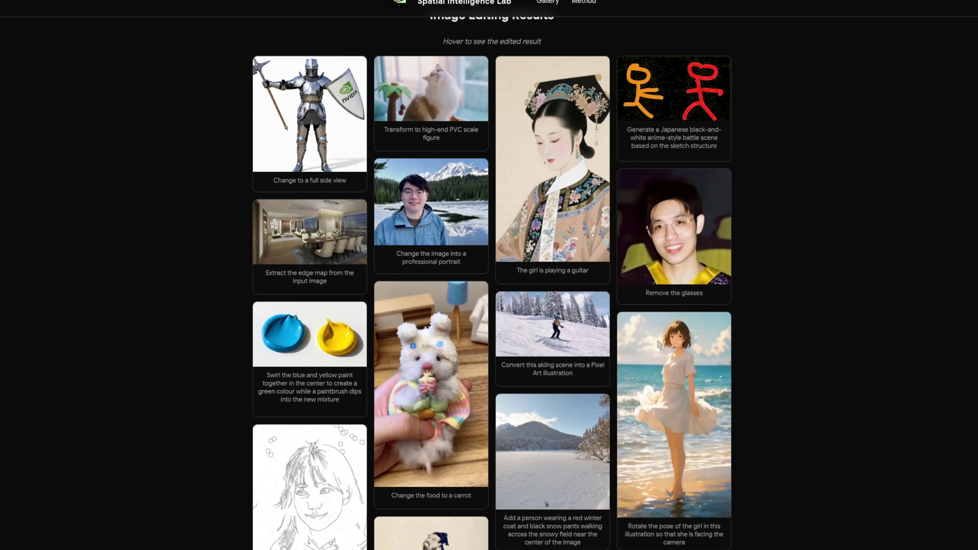
mouse_move(560, 321)
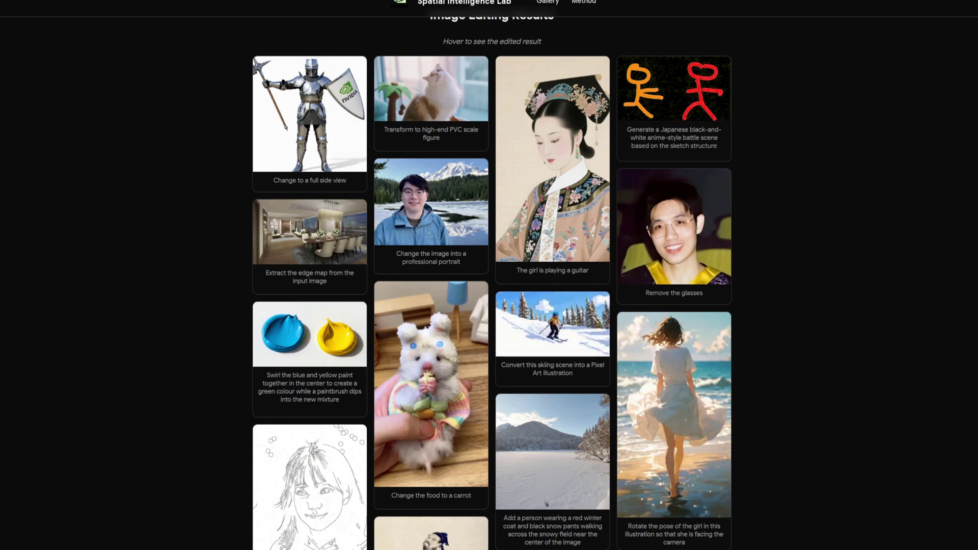
mouse_move(413, 341)
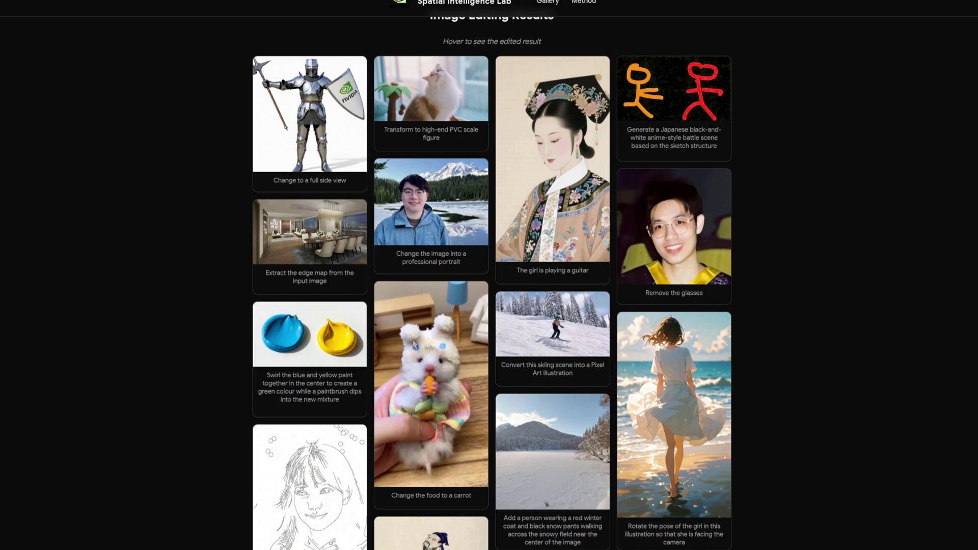
mouse_move(277, 339)
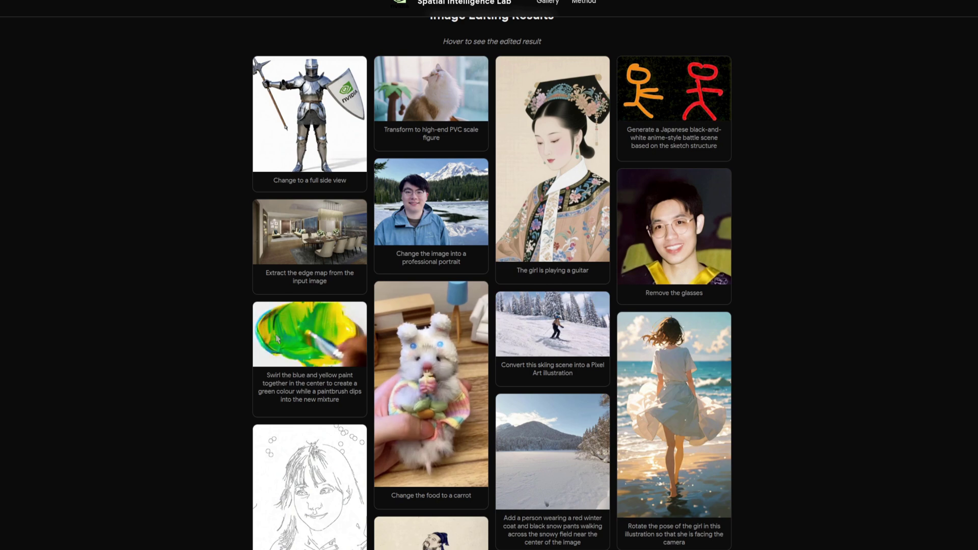
scroll(931, 294, down, 15)
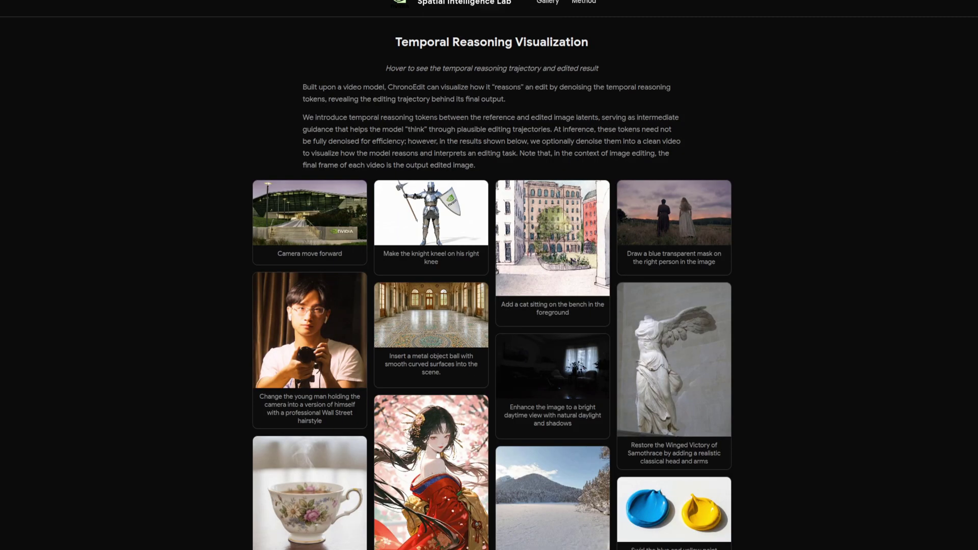
mouse_move(553, 235)
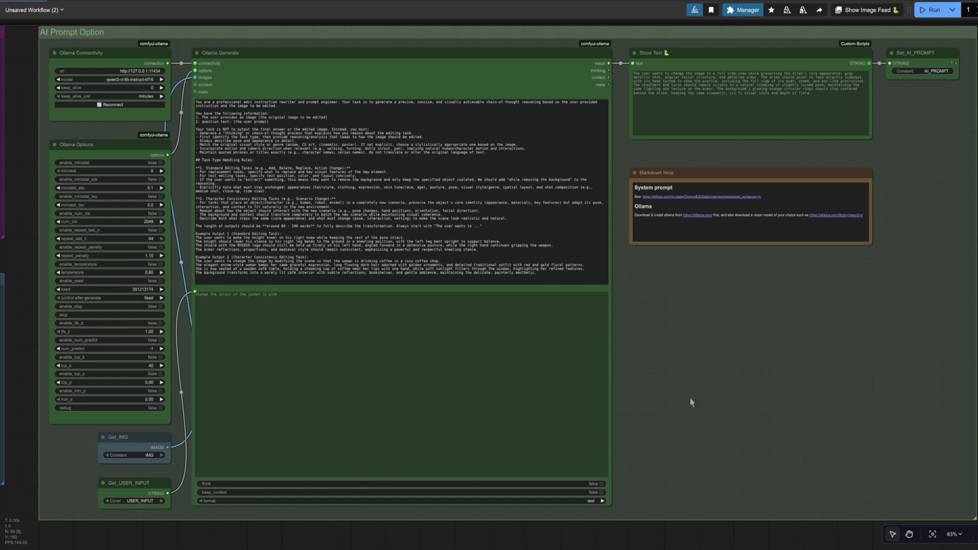
Pan from the Ollama Connectivity node across to the Prompt switch group with its Any Switch.
drag(692, 399, 876, 448)
scroll(335, 304, up, 10)
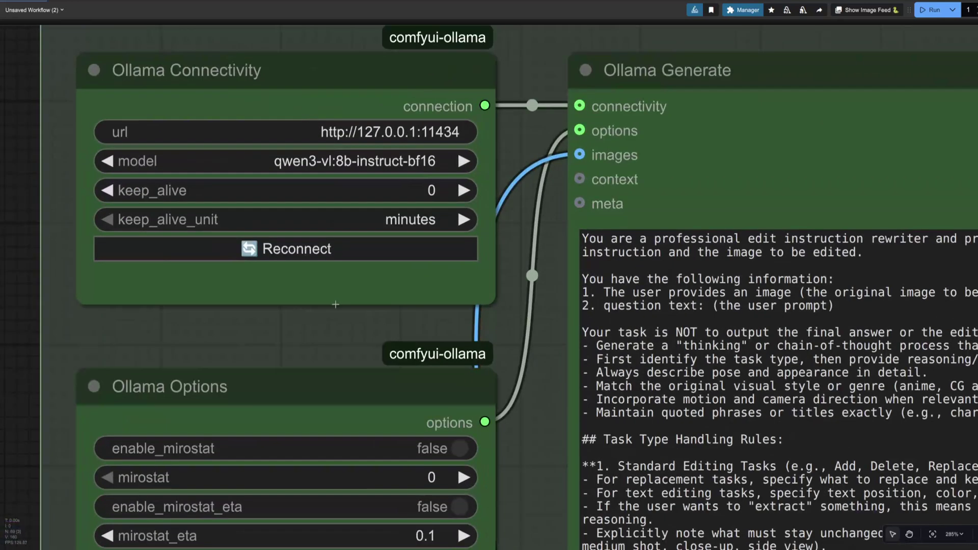
scroll(335, 304, down, 2)
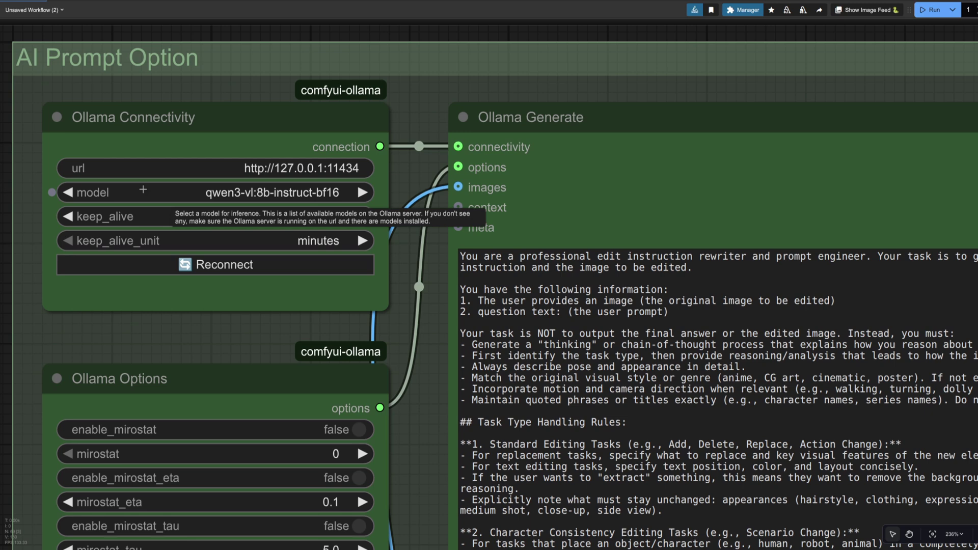
scroll(143, 190, down, 5)
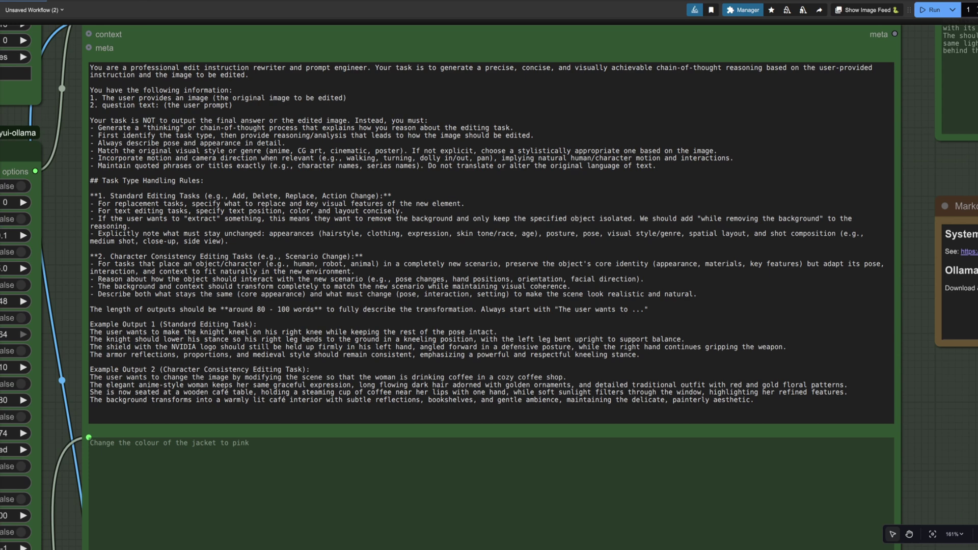
scroll(448, 389, right, 10)
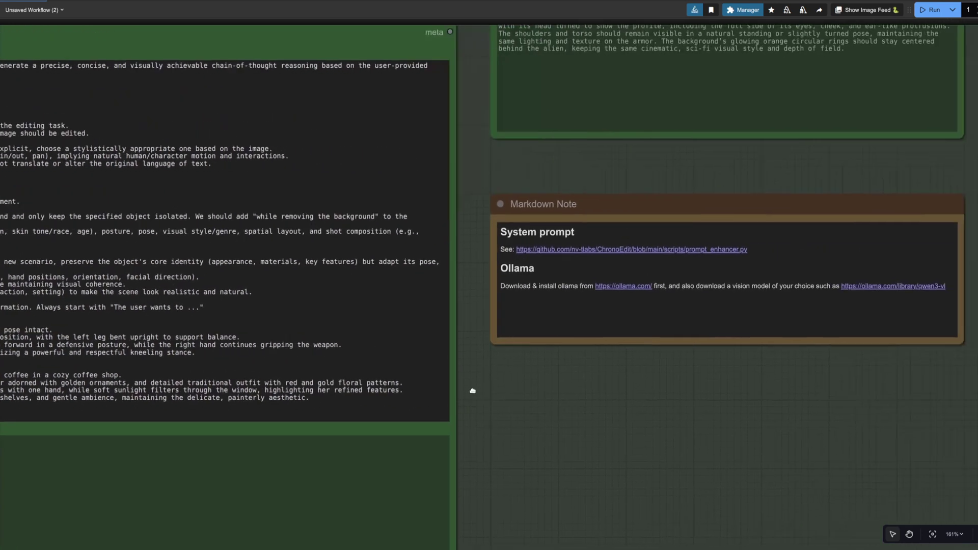
scroll(462, 383, up, 2)
scroll(340, 424, up, 2)
scroll(333, 377, down, 2)
scroll(334, 377, right, 2)
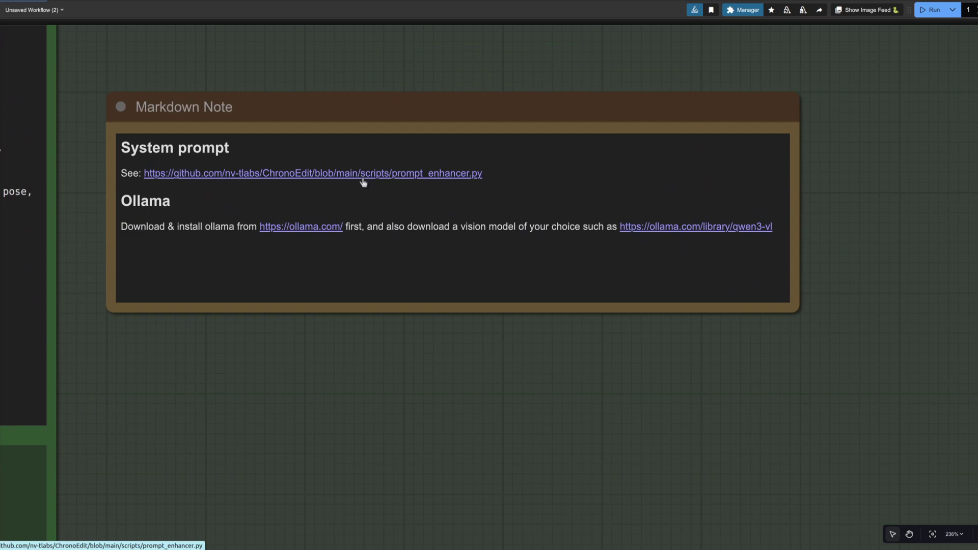
scroll(363, 182, up, 5)
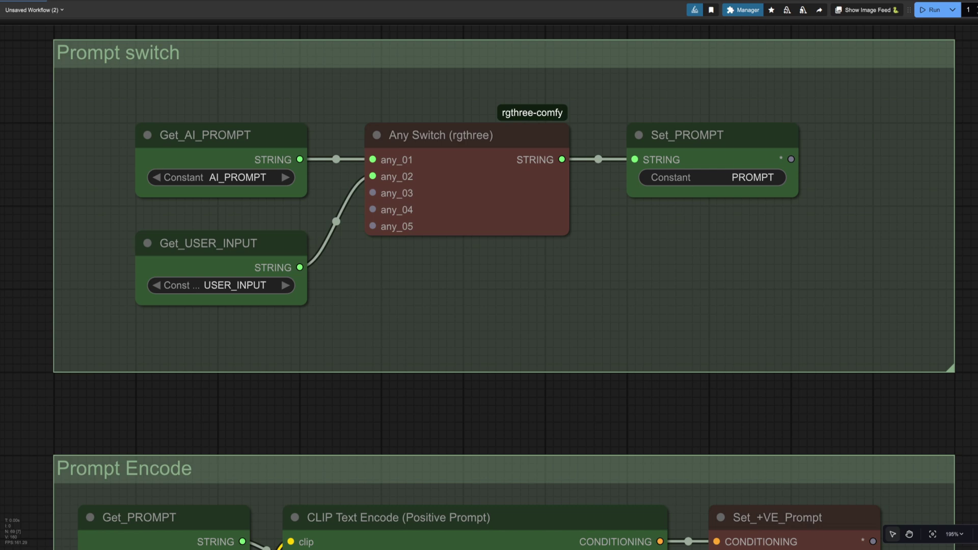
Pan down past the Prompt Encode group to the KSampler group.
drag(727, 448, 718, 102)
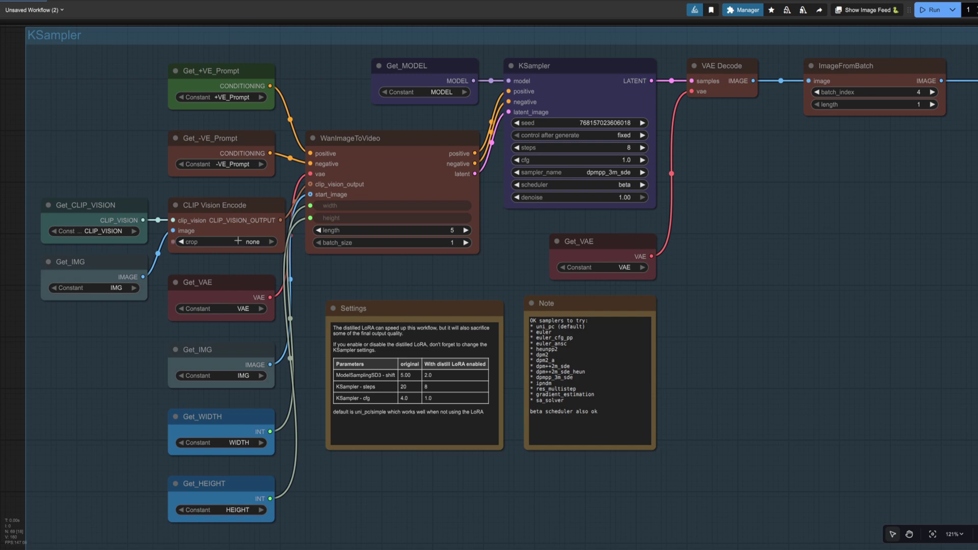
Zoom in on the KSampler's seed and latent_image settings.
scroll(359, 232, up, 7)
drag(452, 289, 452, 322)
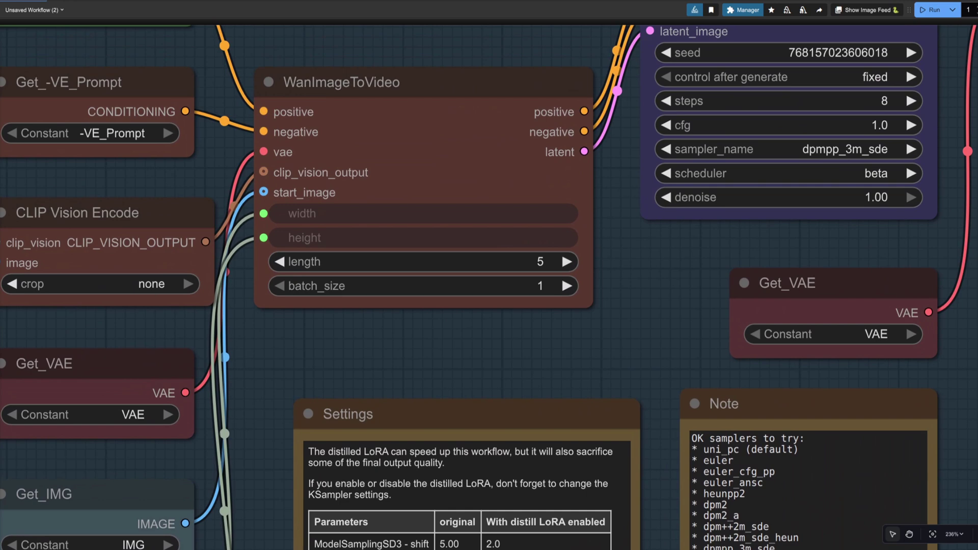
scroll(489, 285, up, 3)
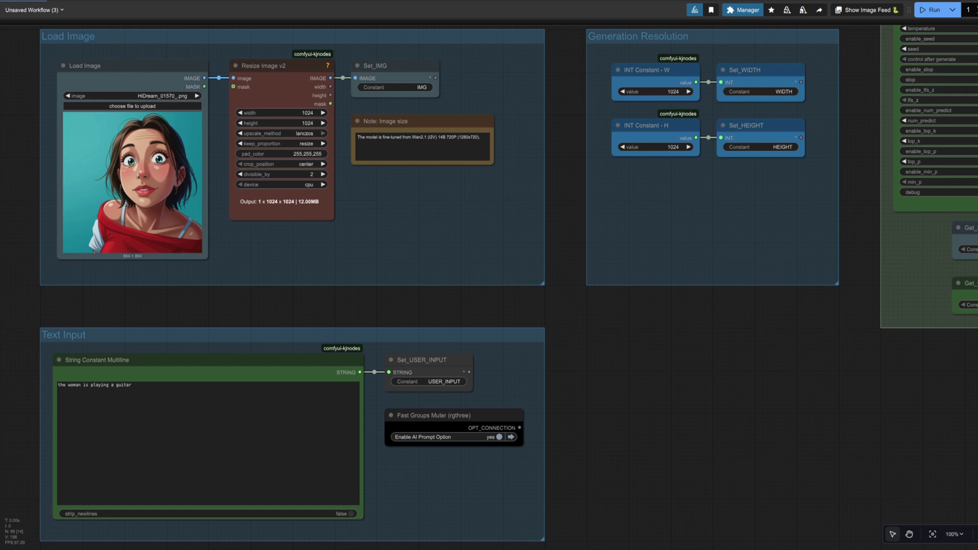
Jump to the workflow's Loaders group with the 2 shortcut key.
key(2)
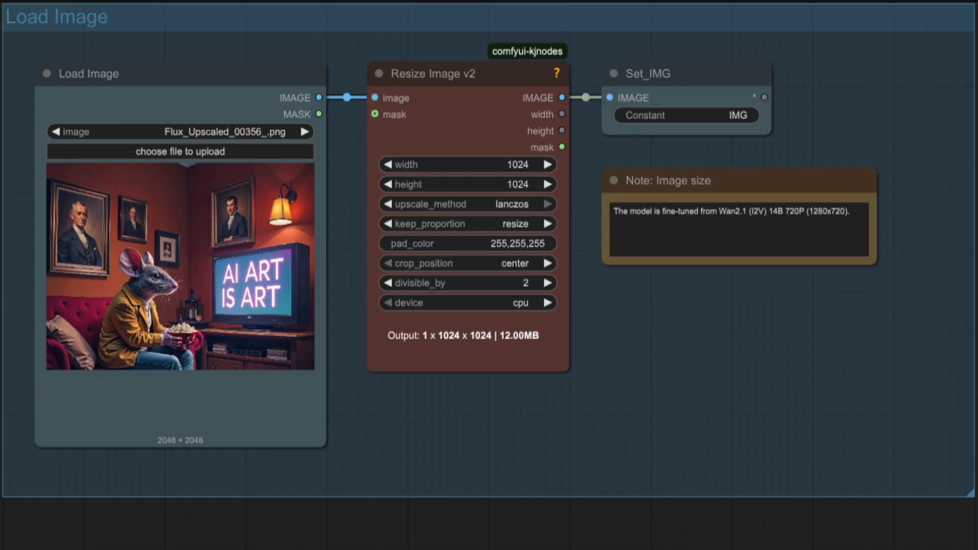
Scroll the Chrono-Edit_v5 canvas around the DT2031.jpg image and prompt nodes.
scroll(258, 379, down, 8)
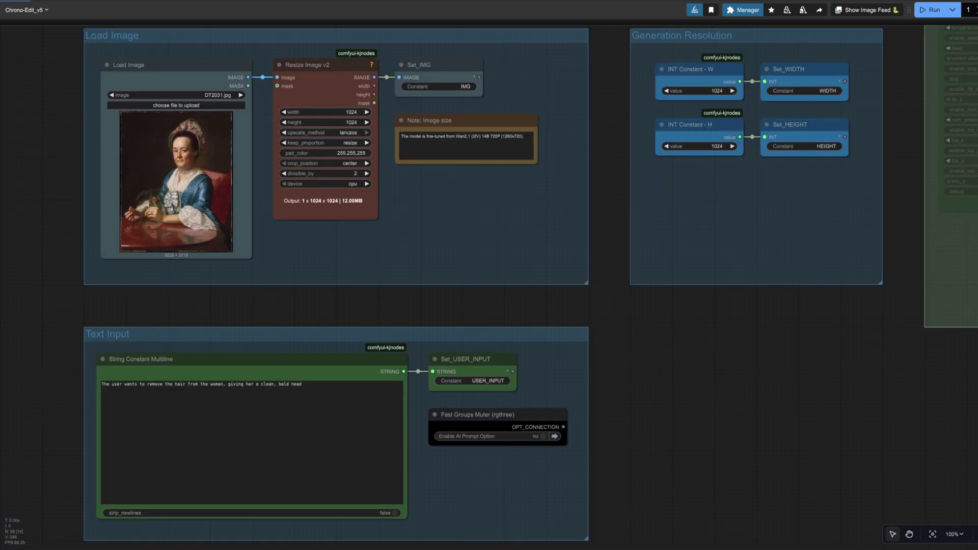
Zoom out and back in around the Text Input group.
scroll(750, 496, down, 5)
scroll(737, 326, up, 8)
scroll(799, 348, down, 1)
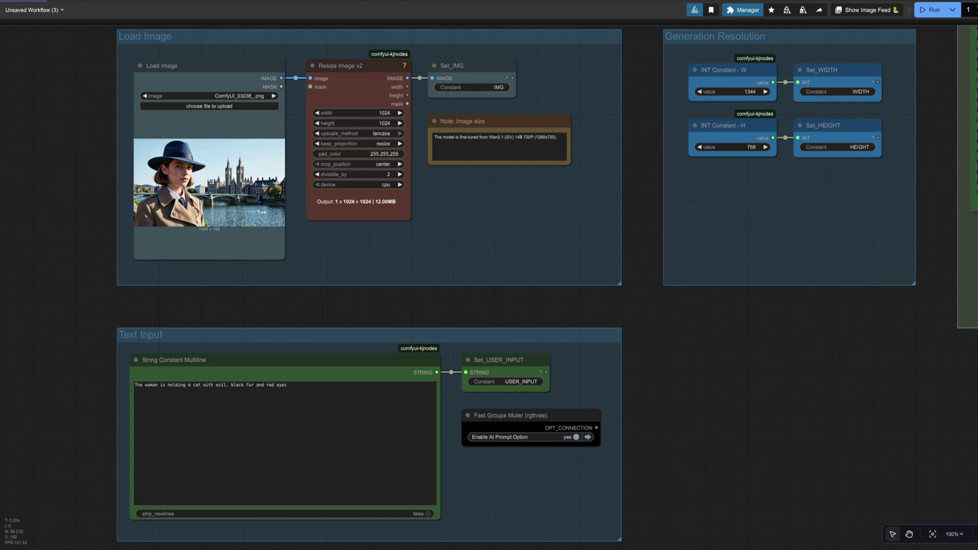
Jump to the KSampler group and pan to the Save Image preview of the red-eyed cat result.
click(592, 439)
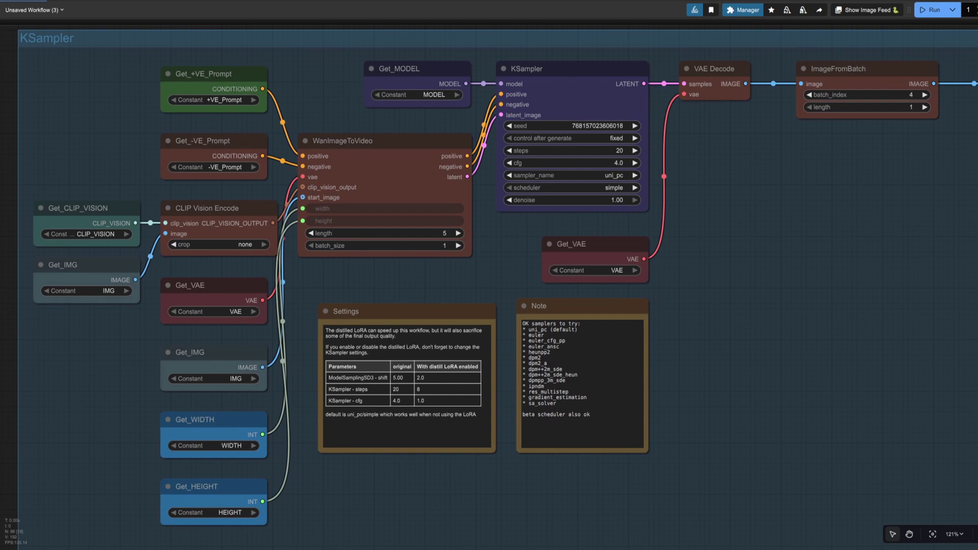
click(223, 226)
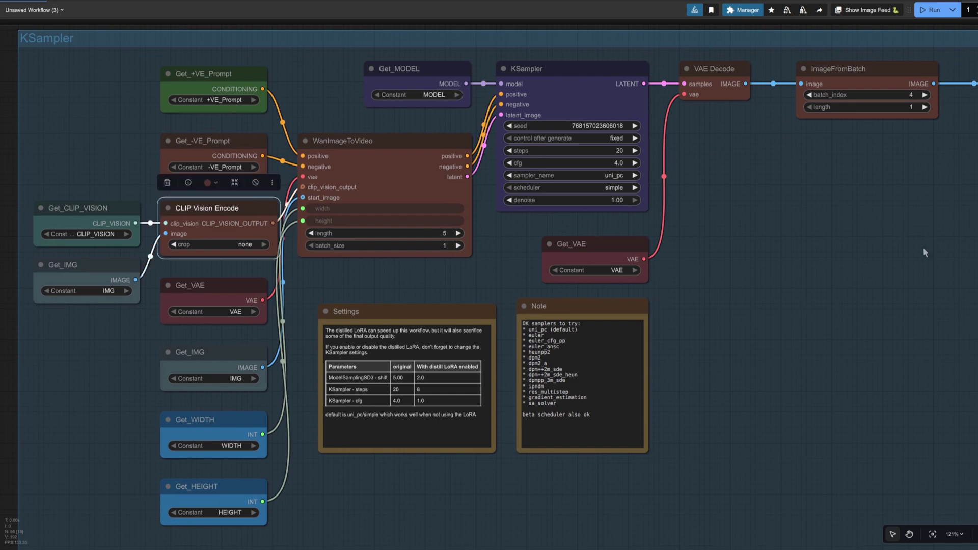
drag(844, 299, 286, 303)
scroll(335, 293, up, 2)
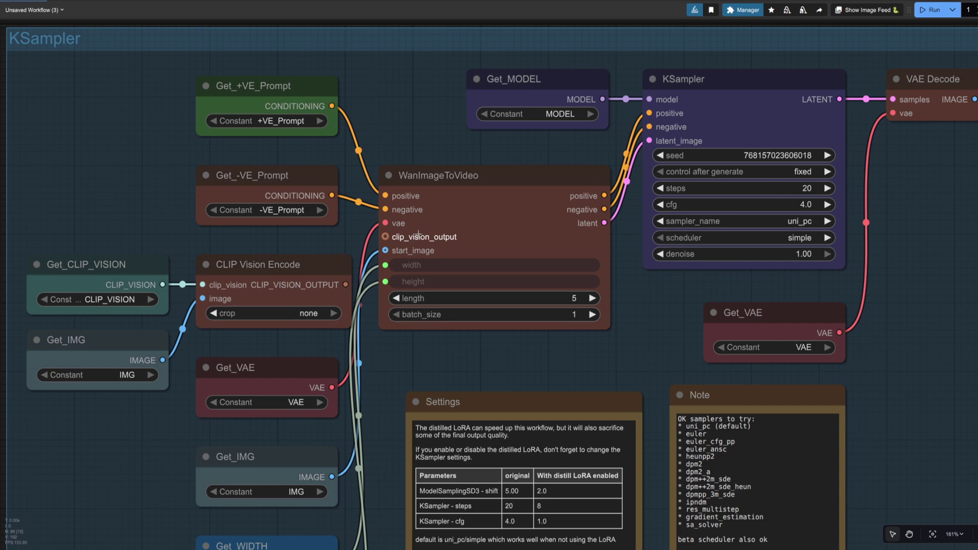
scroll(870, 325, down, 3)
drag(870, 324, 350, 312)
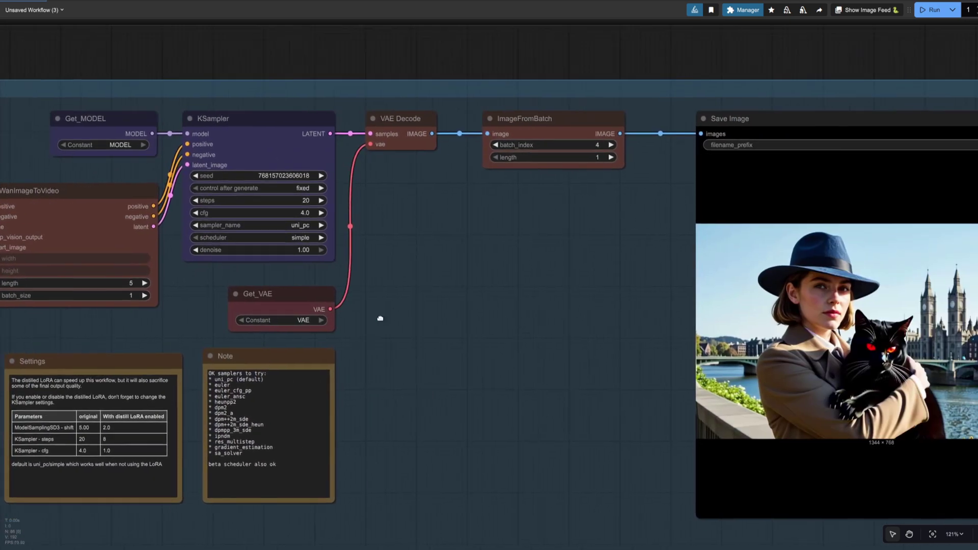
scroll(310, 284, up, 3)
drag(304, 283, 244, 276)
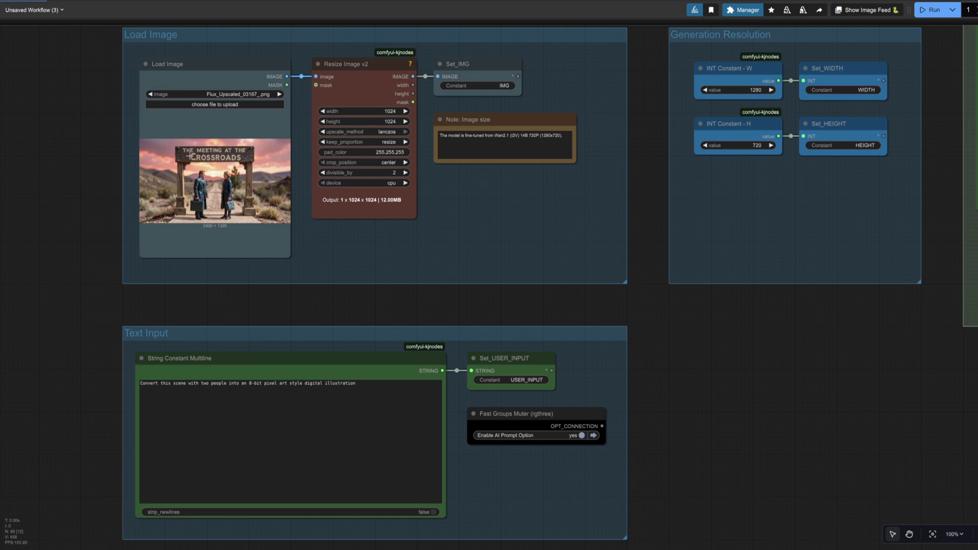
Pan over to the Text Input prompt node and center the Text Input group.
scroll(313, 290, up, 6)
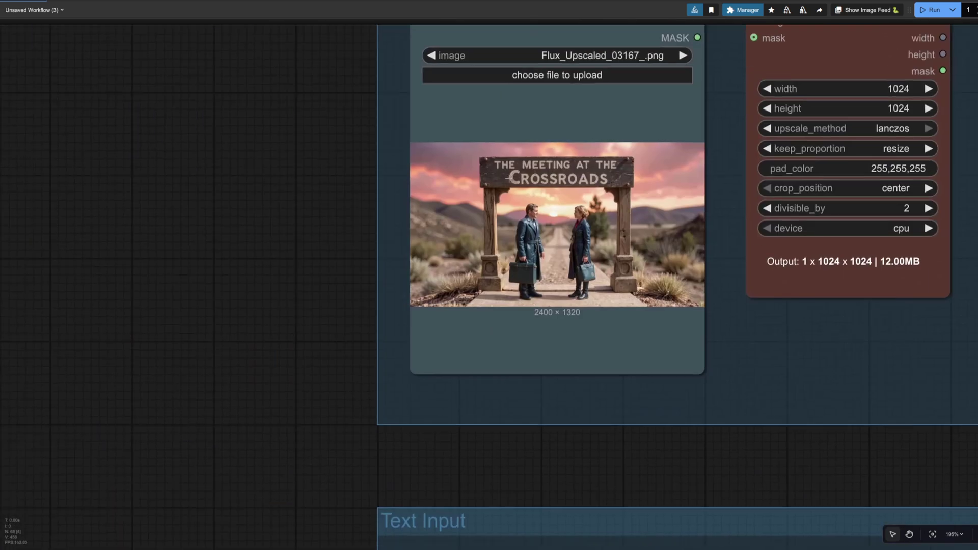
drag(870, 386, 659, 83)
drag(299, 342, 199, 237)
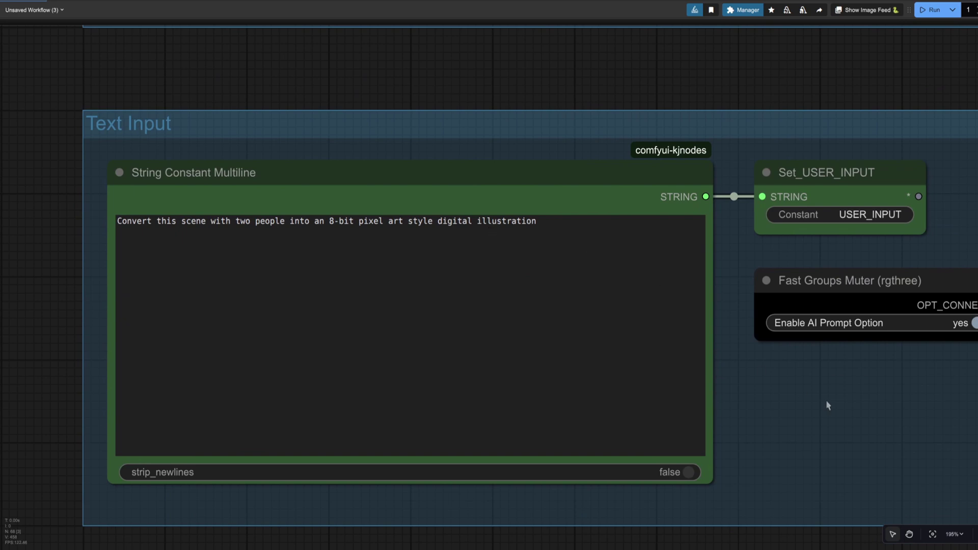
drag(845, 409, 778, 387)
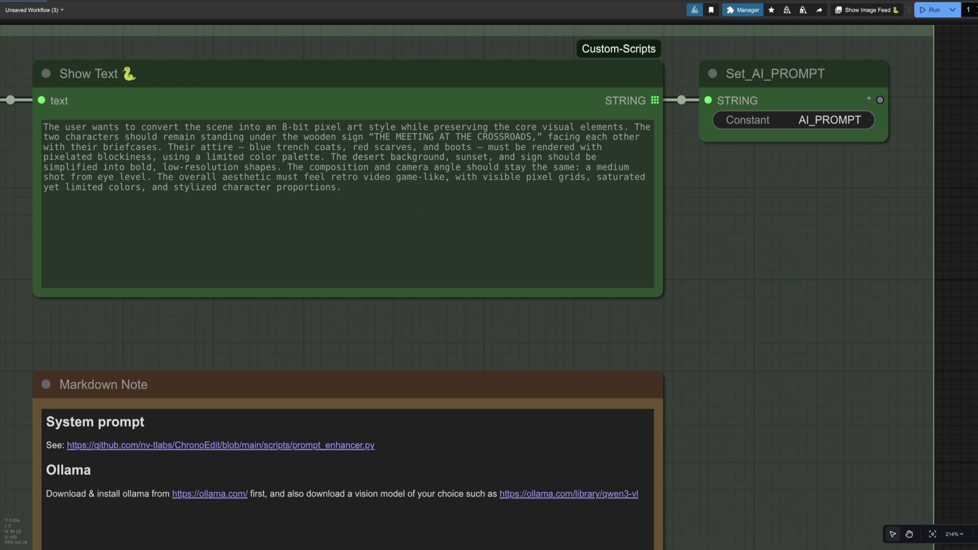
Jump to the KSampler group to view the 1280 × 720 edited crossroads image in Save Image.
key(1)
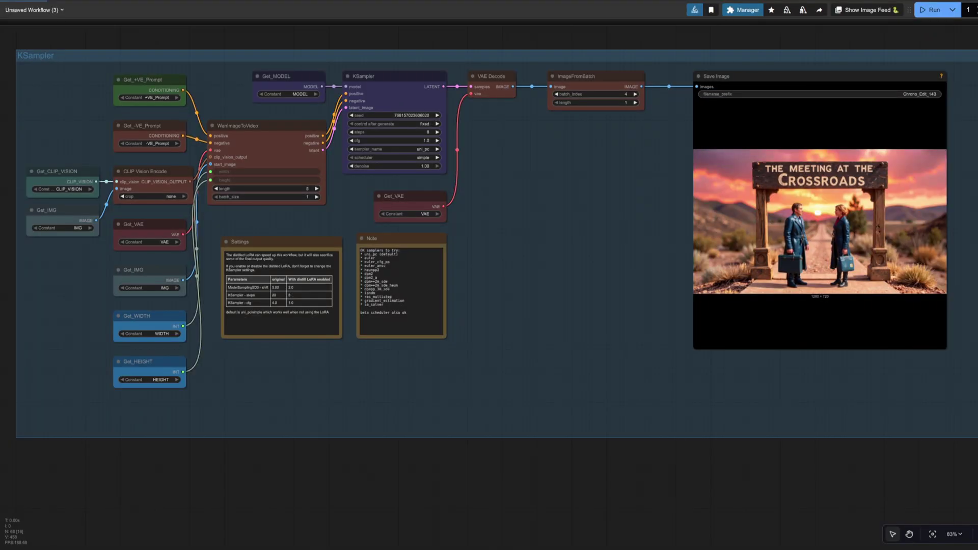